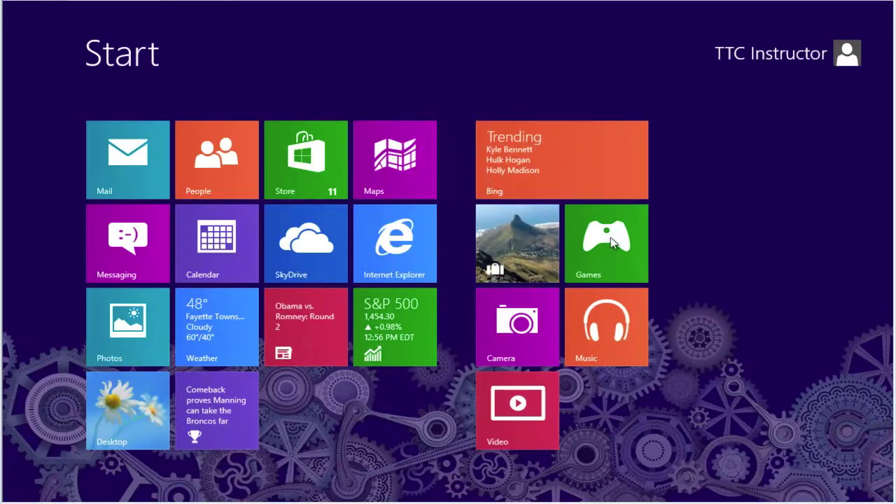
Step: Unpin the Games tile from the Start screen through its app bar
{"action": "right_click", "coordinate": [612, 242]}
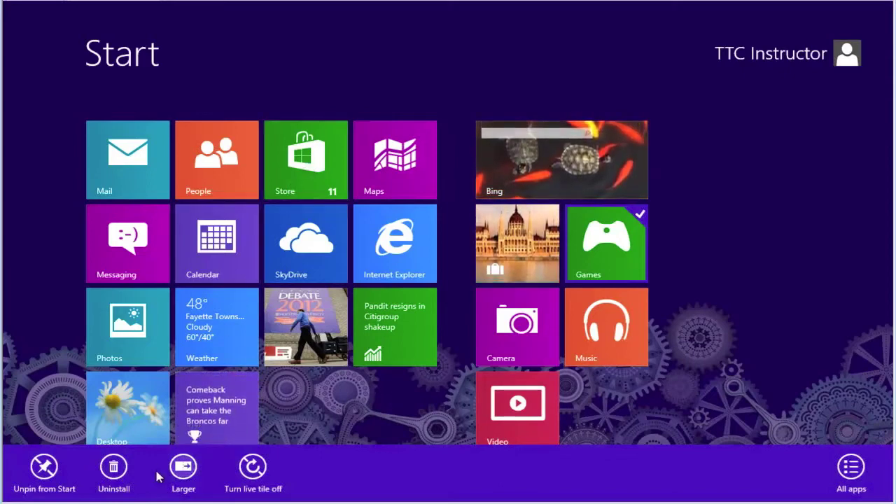
{"action": "left_click", "coordinate": [42, 474]}
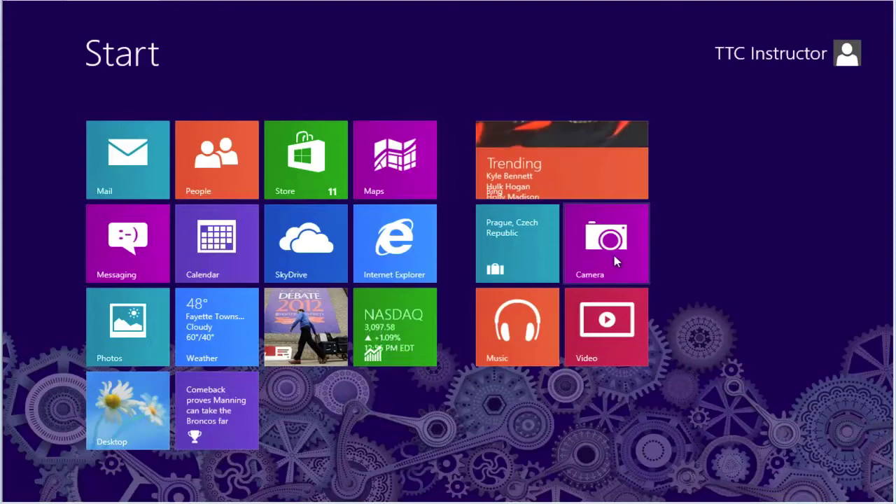
Step: Open the All apps list and pin Games back to Start
{"action": "right_click", "coordinate": [749, 453]}
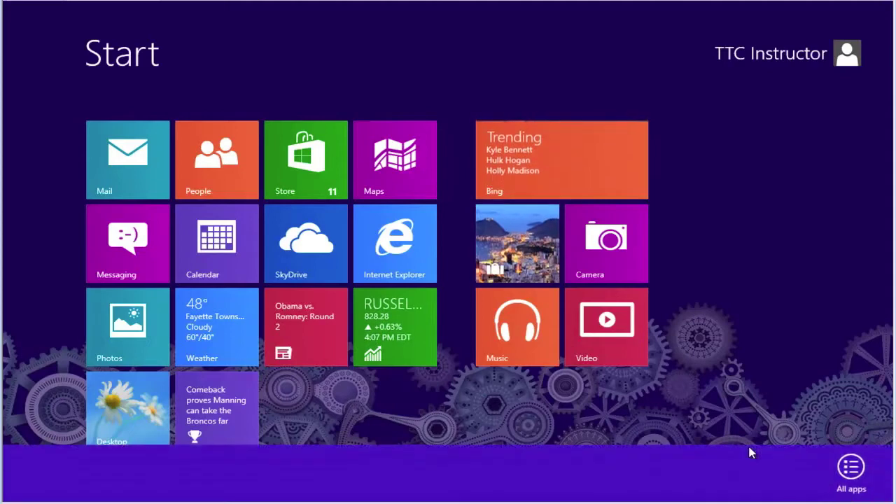
{"action": "left_click", "coordinate": [852, 470]}
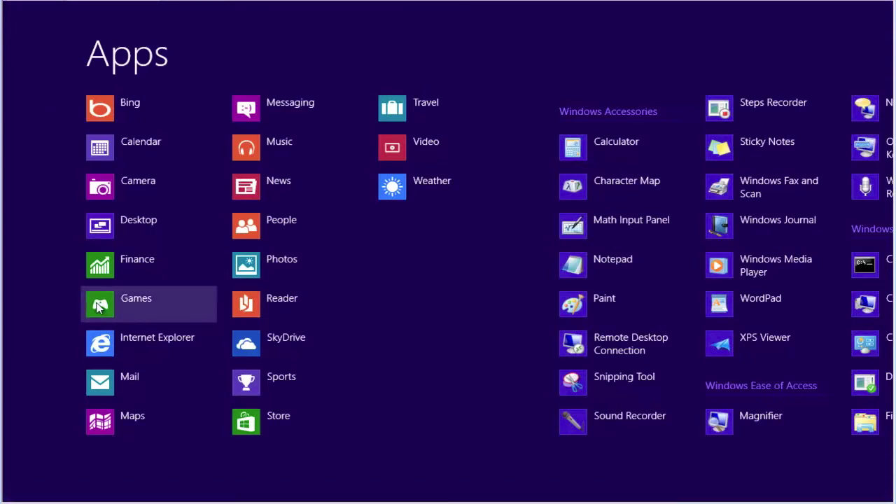
{"action": "right_click", "coordinate": [98, 307]}
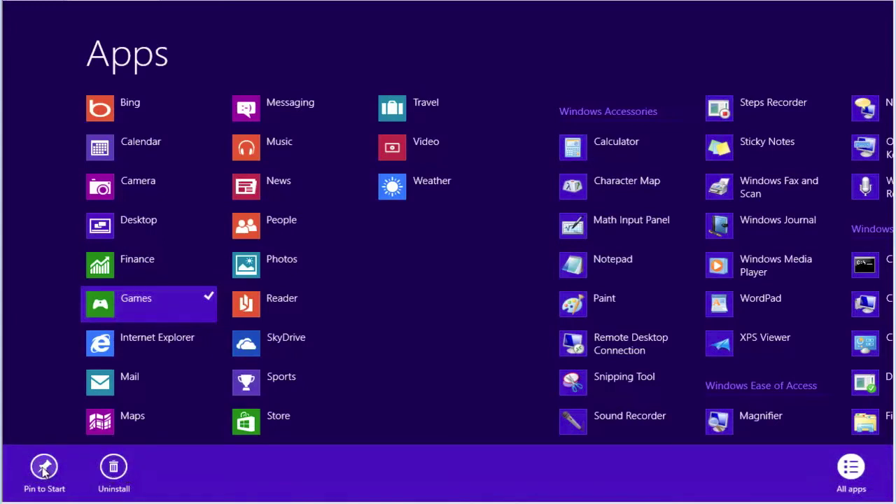
{"action": "left_click", "coordinate": [43, 468]}
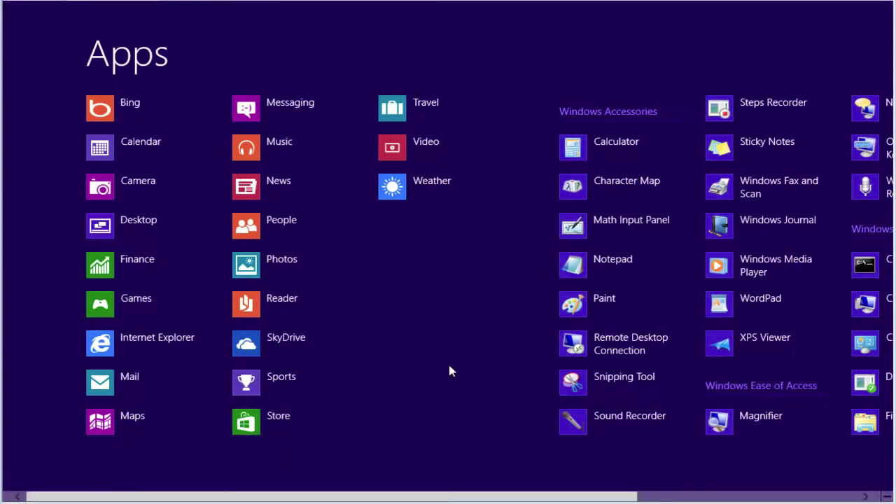
Step: Return to Start and drag the Games tile beside the travel photo tile
{"action": "key", "text": "super"}
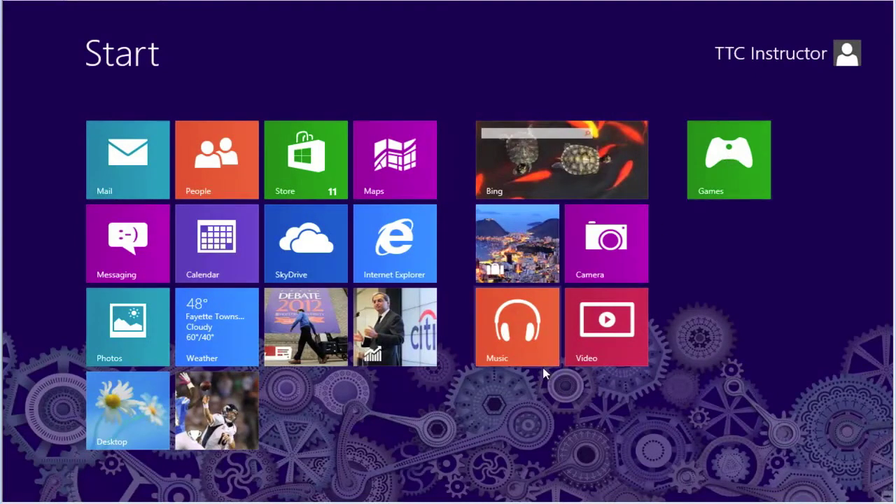
{"action": "left_click", "coordinate": [728, 149]}
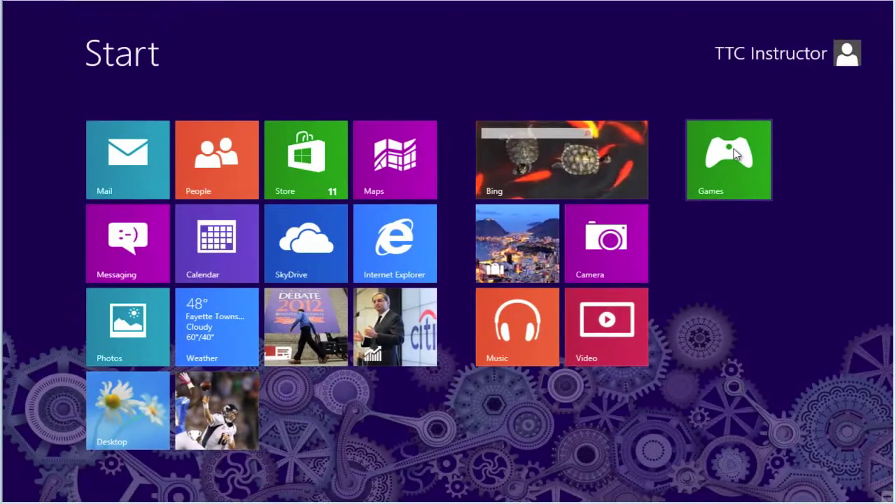
{"action": "left_click_drag", "start_coordinate": [734, 148], "coordinate": [538, 399]}
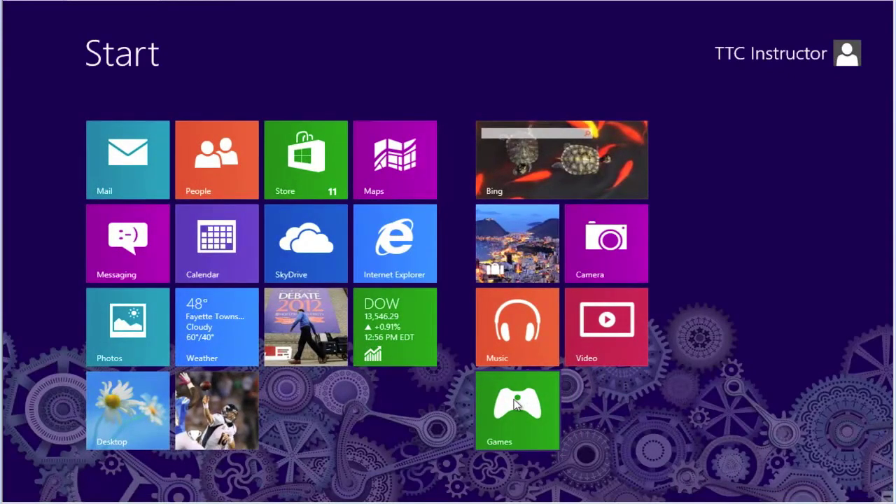
{"action": "left_click", "coordinate": [517, 395]}
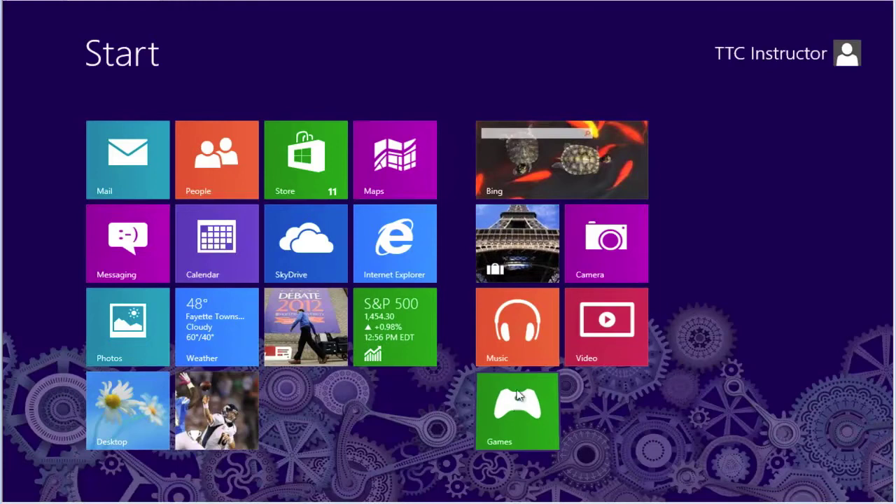
{"action": "left_click_drag", "start_coordinate": [517, 394], "coordinate": [593, 224]}
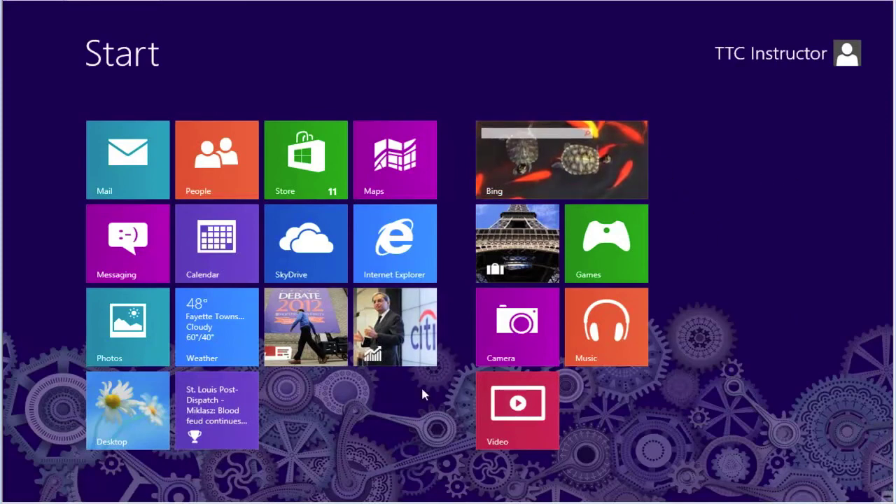
{"action": "right_click", "coordinate": [570, 155]}
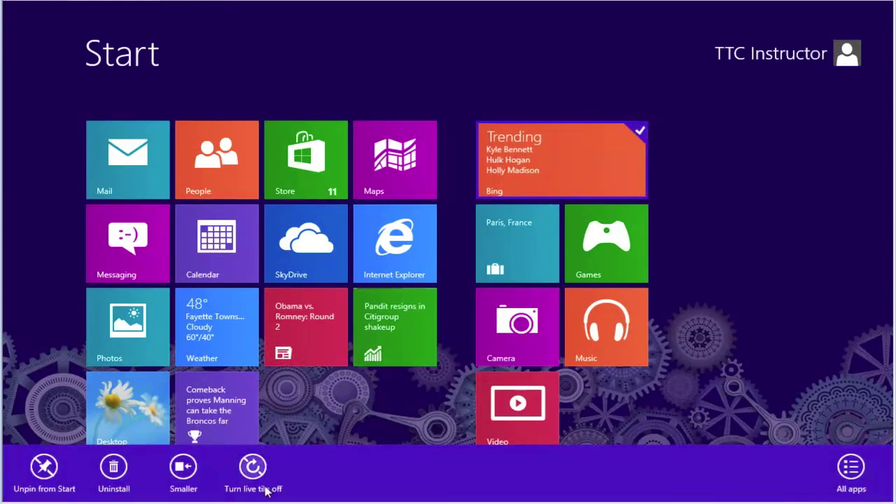
{"action": "left_click", "coordinate": [259, 478]}
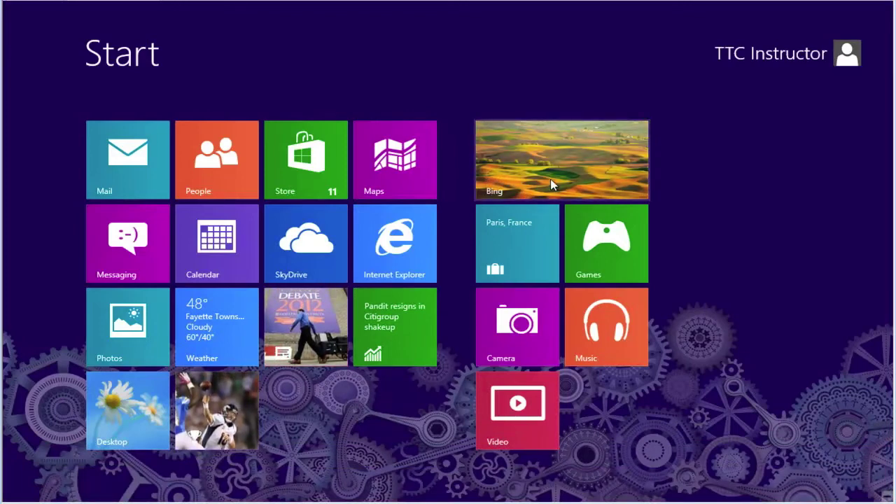
{"action": "right_click", "coordinate": [598, 157]}
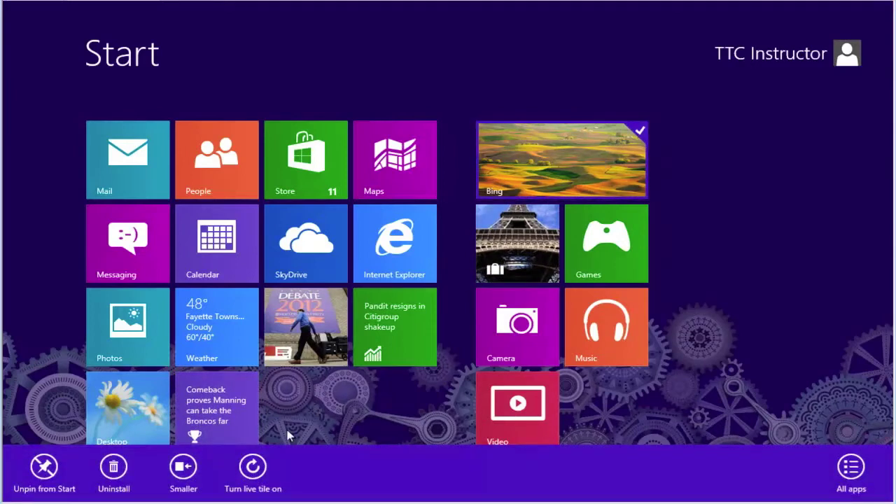
{"action": "left_click", "coordinate": [254, 485]}
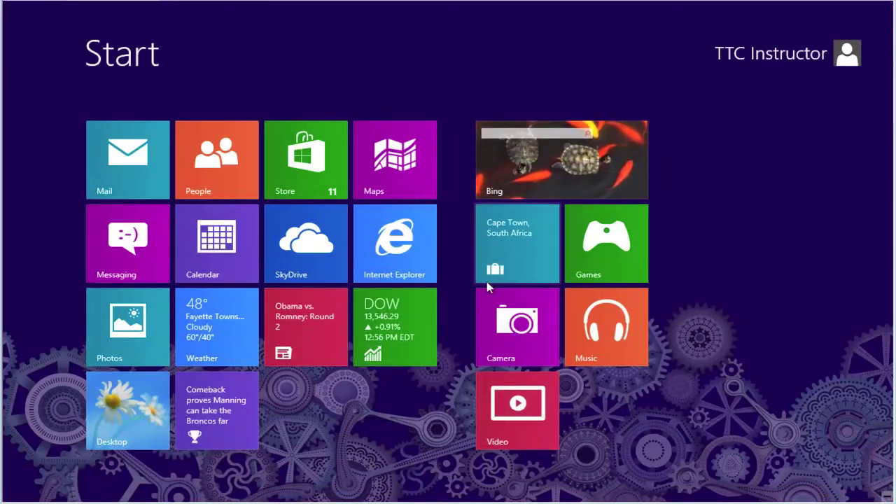
Step: Make the Bing tile Smaller, a medium square
{"action": "right_click", "coordinate": [591, 155]}
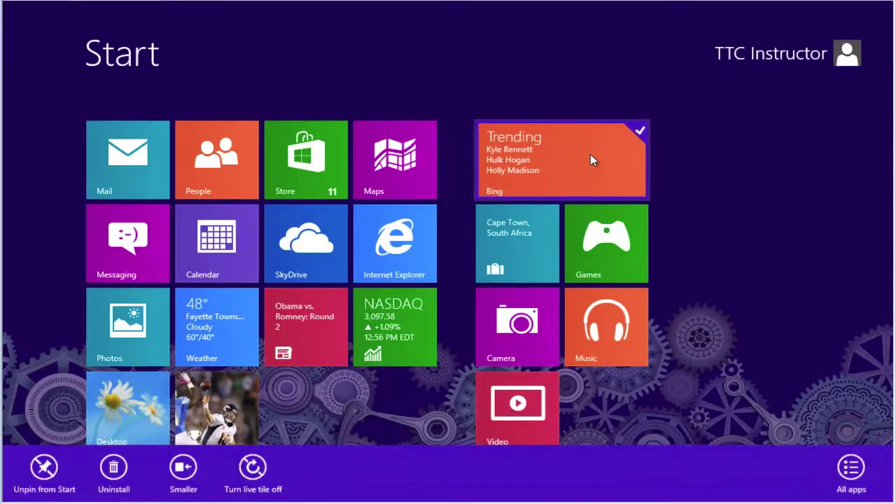
{"action": "left_click", "coordinate": [184, 467]}
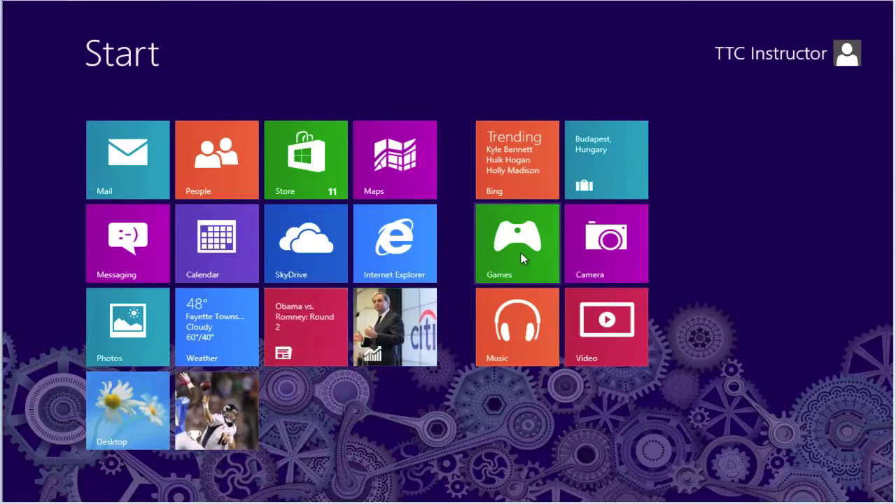
Step: Select the Games, Camera, Music and Video tiles, then clear the selection
{"action": "right_click", "coordinate": [521, 258]}
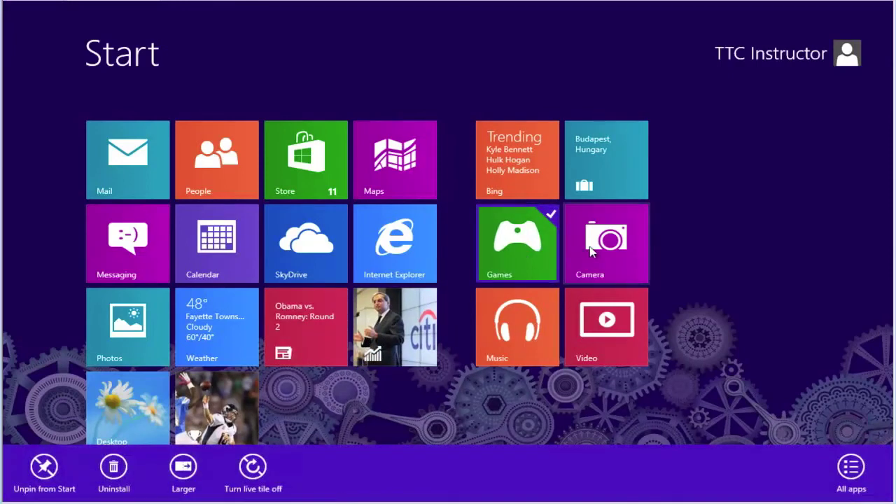
{"action": "right_click", "coordinate": [569, 266]}
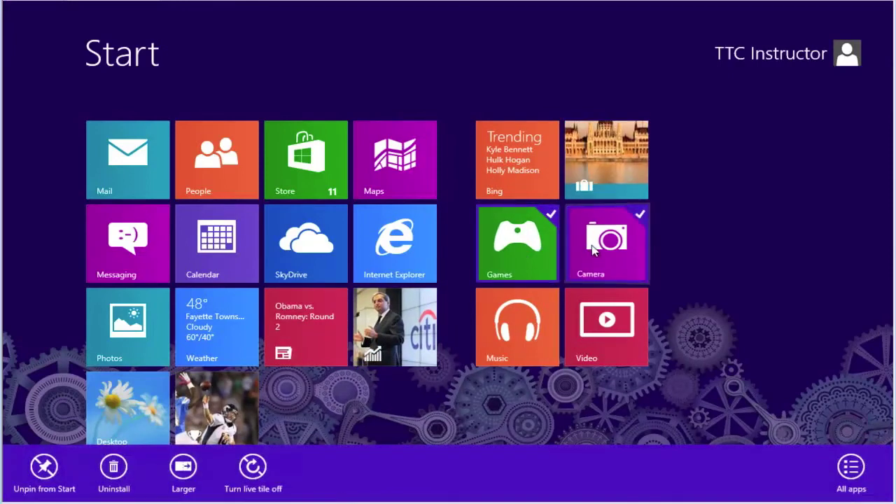
{"action": "right_click", "coordinate": [523, 329]}
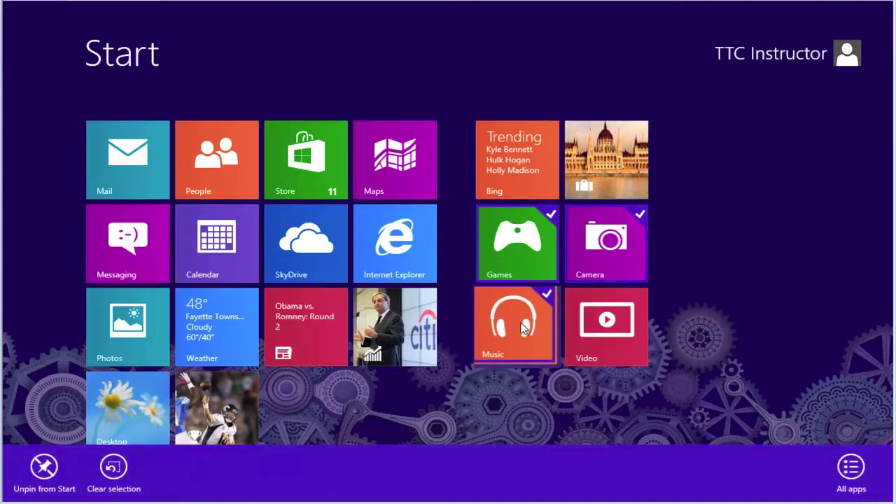
{"action": "right_click", "coordinate": [603, 326]}
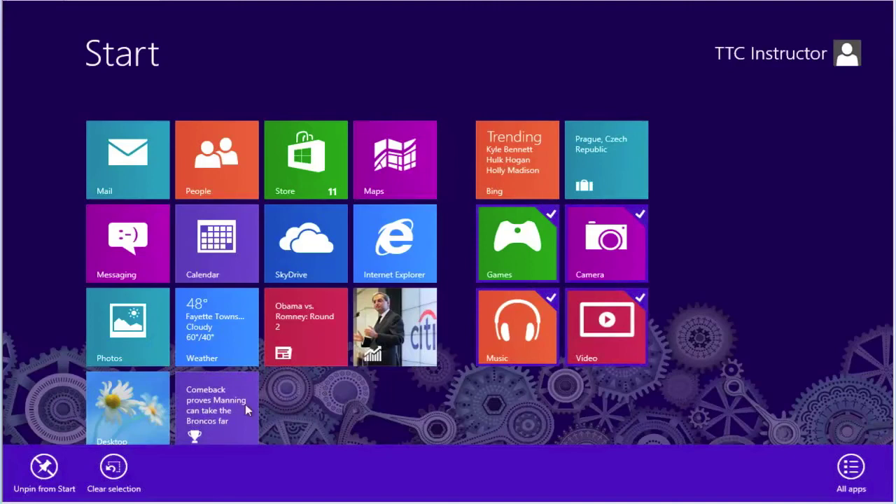
{"action": "left_click", "coordinate": [115, 473]}
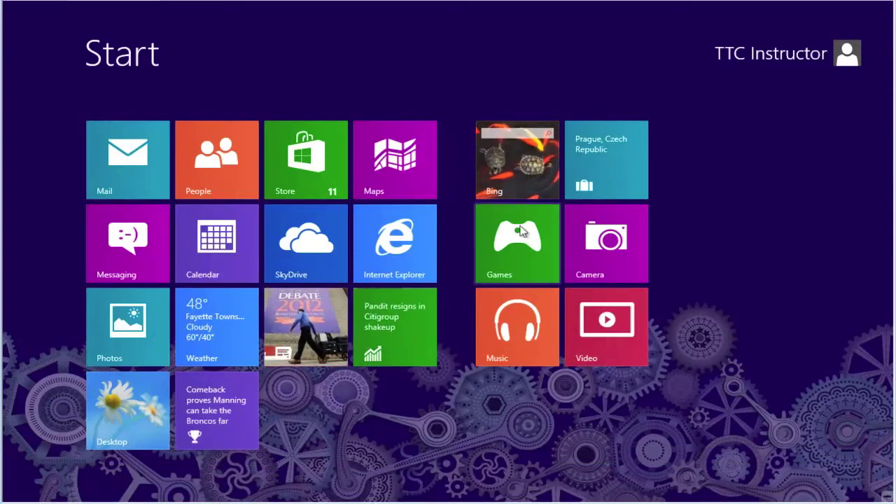
Step: Reselect Games, Camera, Music and Video and unpin all four from Start
{"action": "right_click", "coordinate": [522, 232]}
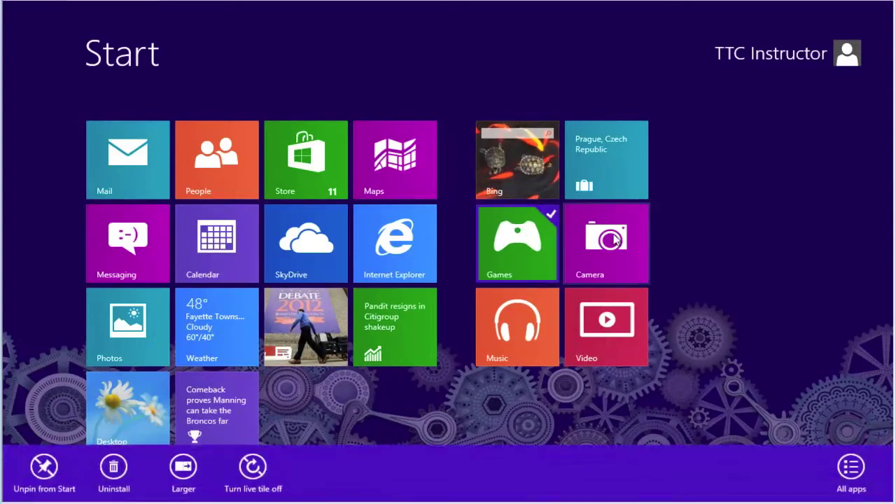
{"action": "right_click", "coordinate": [615, 239]}
{"action": "right_click", "coordinate": [539, 301]}
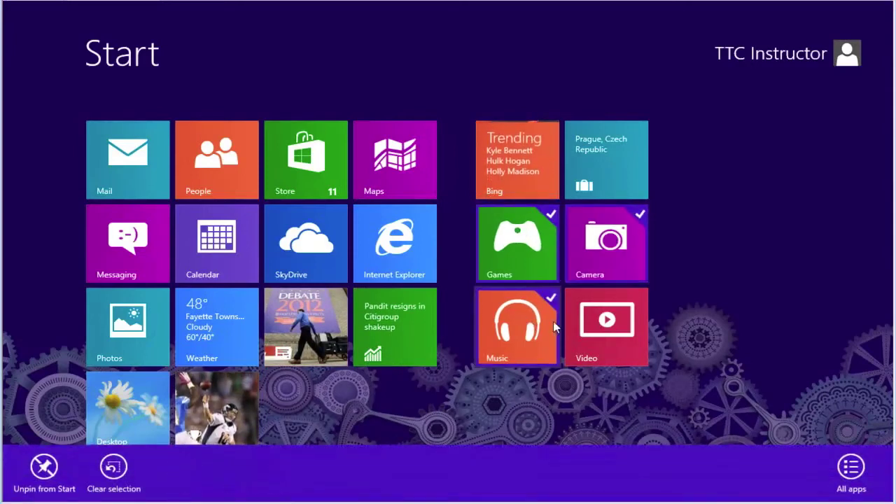
{"action": "right_click", "coordinate": [605, 332]}
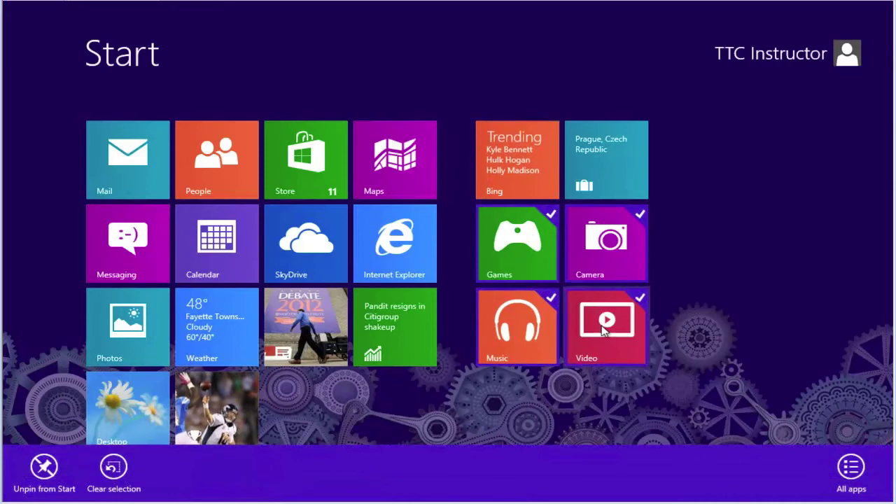
{"action": "left_click", "coordinate": [44, 471]}
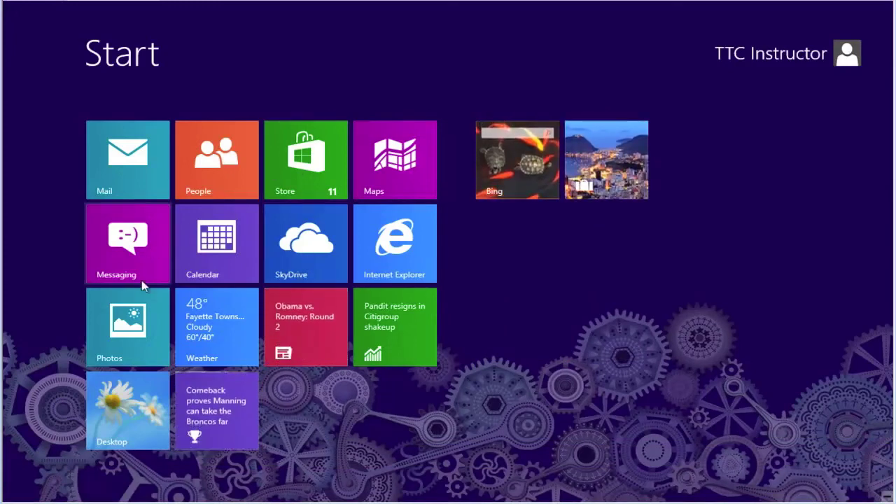
{"action": "left_click_drag", "start_coordinate": [217, 254], "coordinate": [522, 256]}
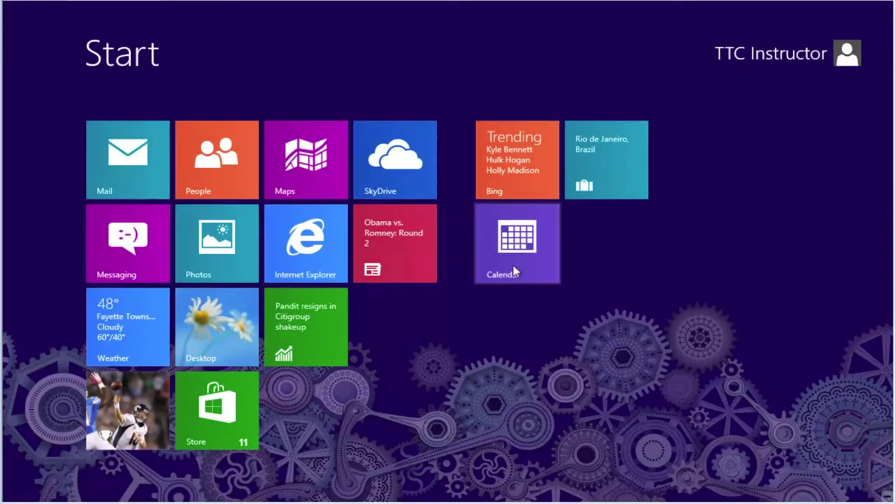
{"action": "left_click_drag", "start_coordinate": [514, 271], "coordinate": [224, 254]}
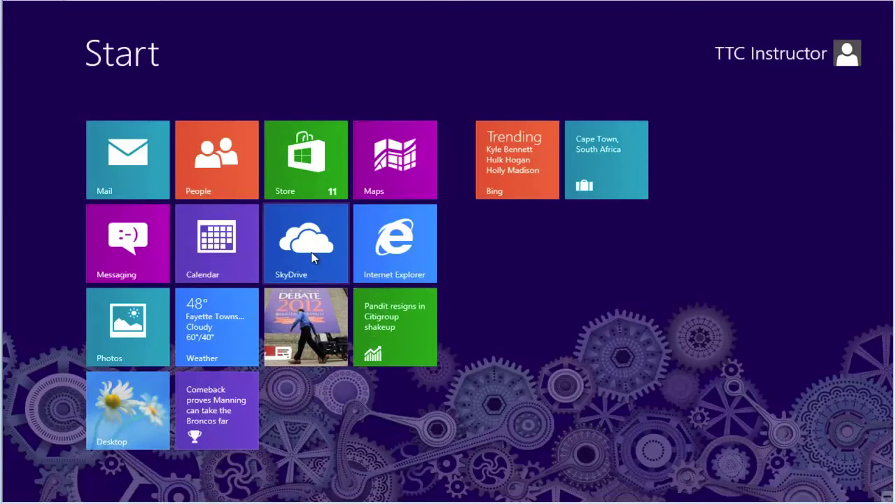
Step: Launch Calendar and save the Add your Microsoft account form with empty fields
{"action": "left_click", "coordinate": [217, 247]}
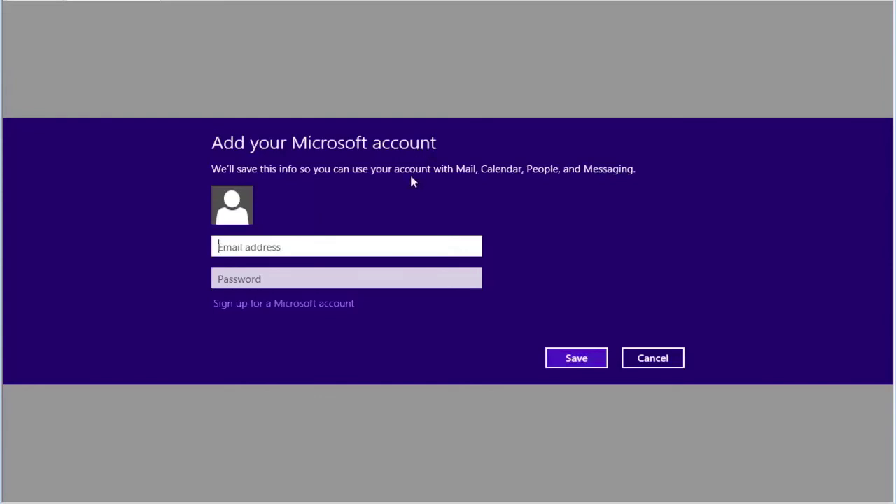
{"action": "left_click", "coordinate": [589, 363]}
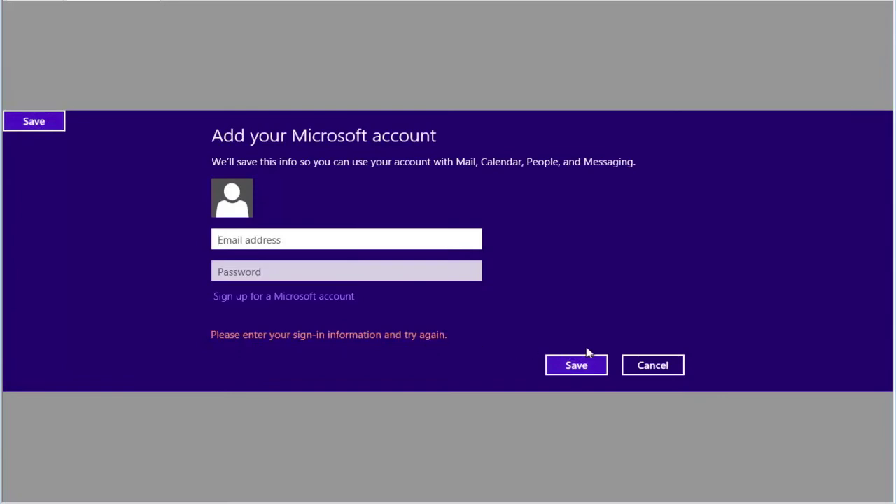
Step: Cancel the Microsoft account form and choose try again in Calendar
{"action": "left_click", "coordinate": [656, 374]}
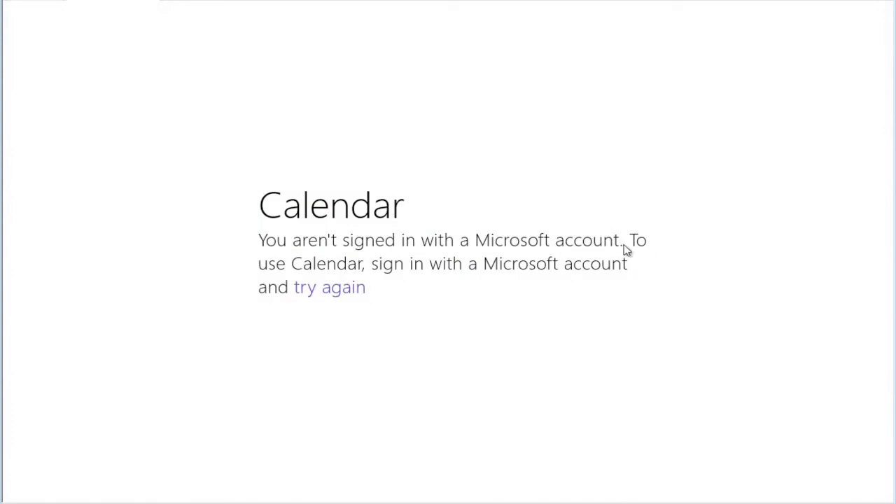
{"action": "left_click", "coordinate": [332, 291]}
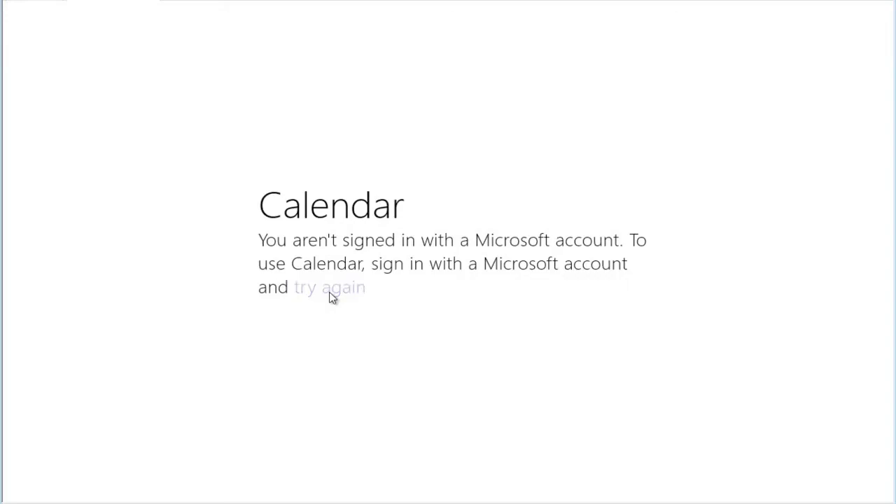